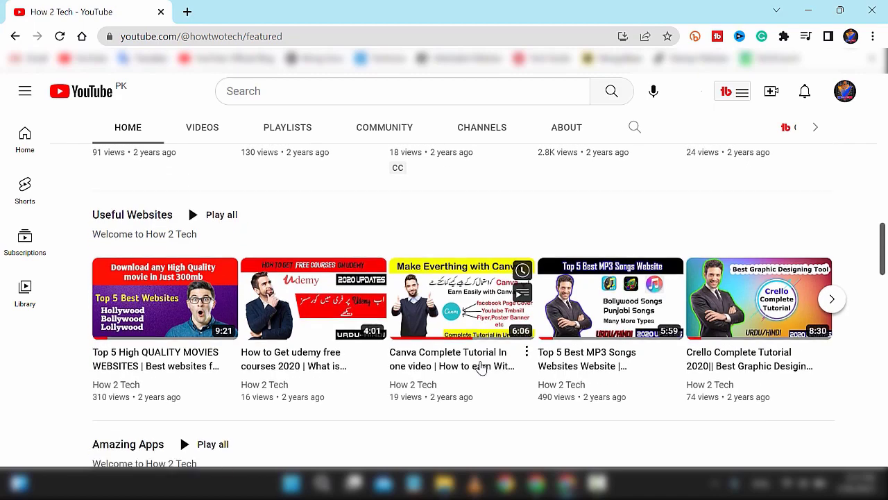
Look through the video sections on the How 2 Tech channel's home page, down to Unboxing & Comparision and back up to Videos.
scroll(484, 367, down, 1)
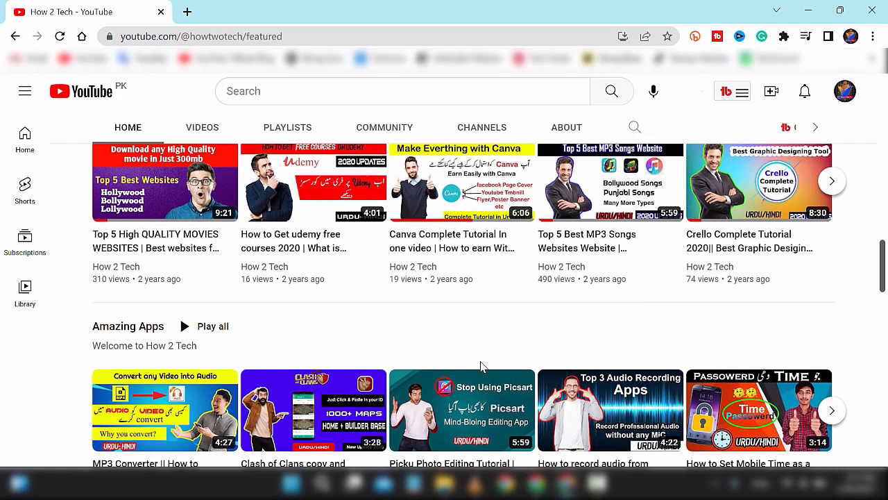
scroll(482, 368, down, 1)
scroll(481, 368, down, 1)
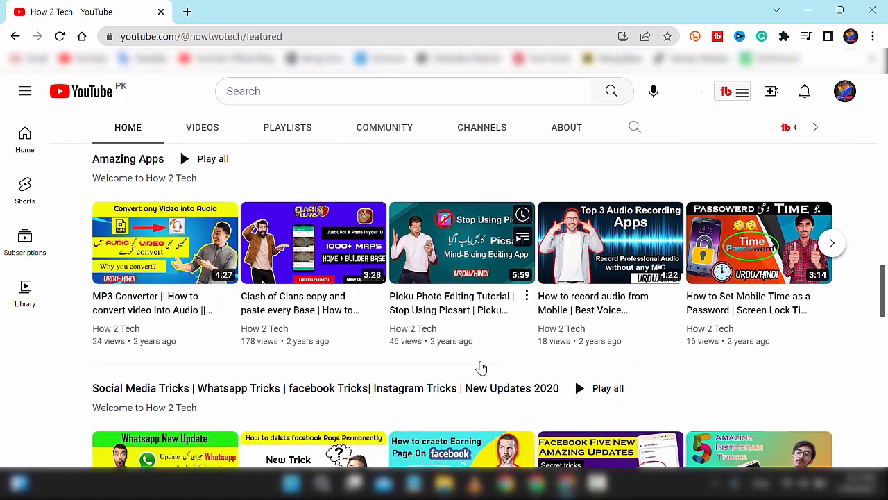
scroll(482, 368, down, 1)
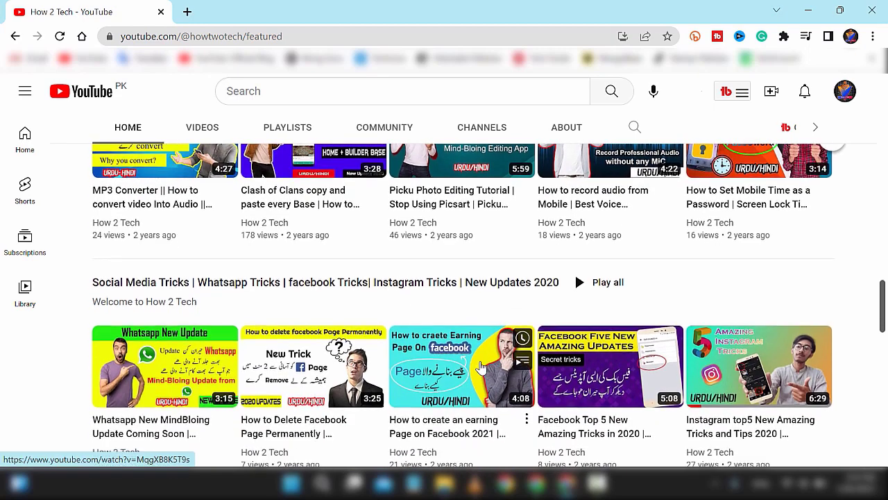
scroll(482, 367, down, 1)
scroll(482, 368, down, 1)
scroll(482, 368, down, 3)
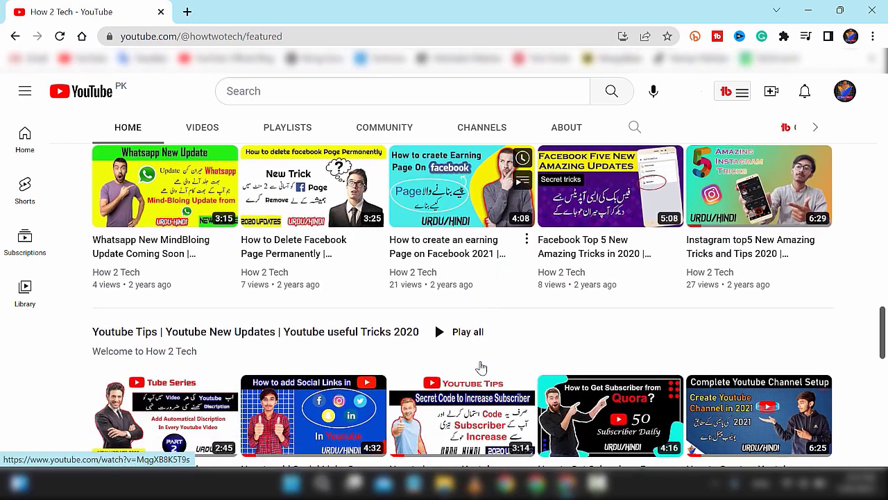
scroll(482, 368, down, 4)
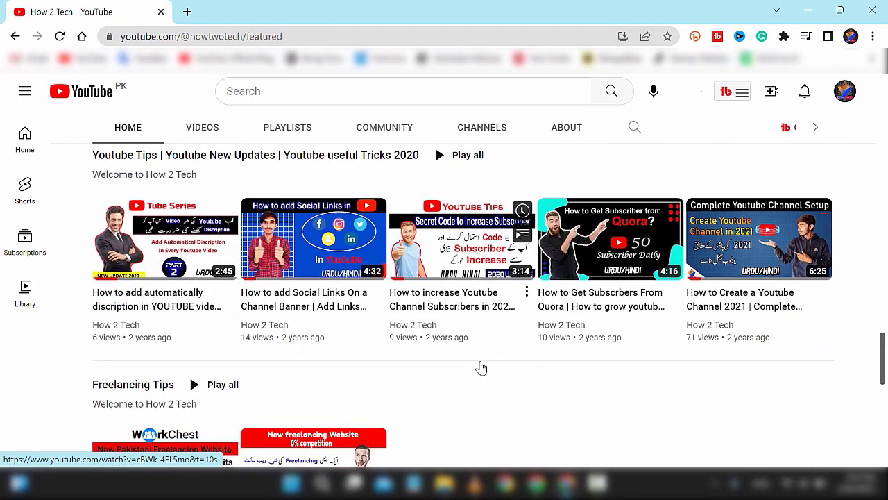
scroll(484, 367, down, 3)
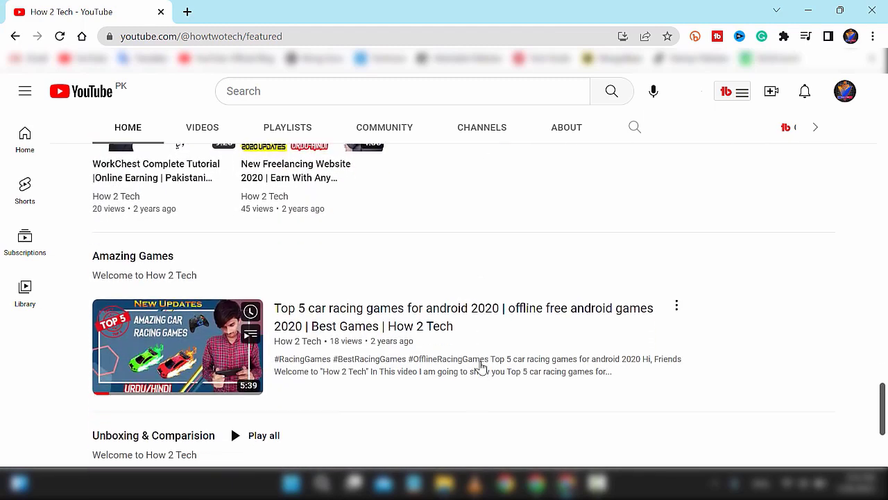
scroll(483, 367, down, 1)
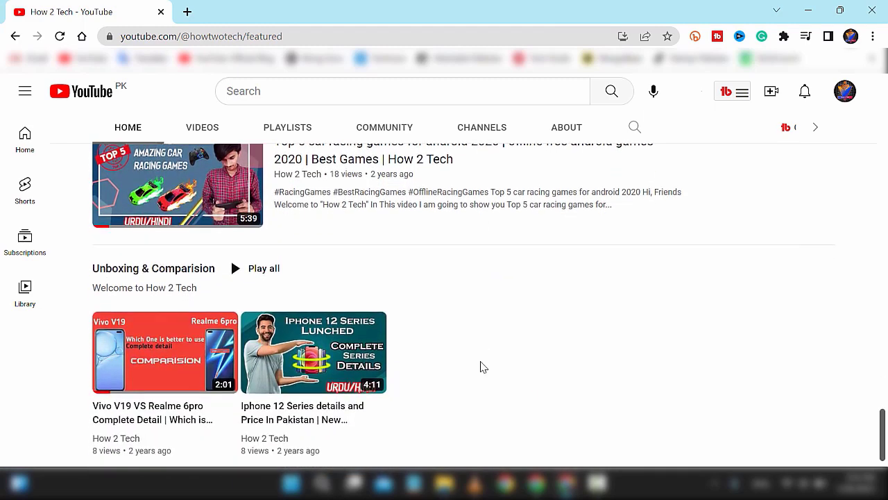
scroll(483, 367, up, 4)
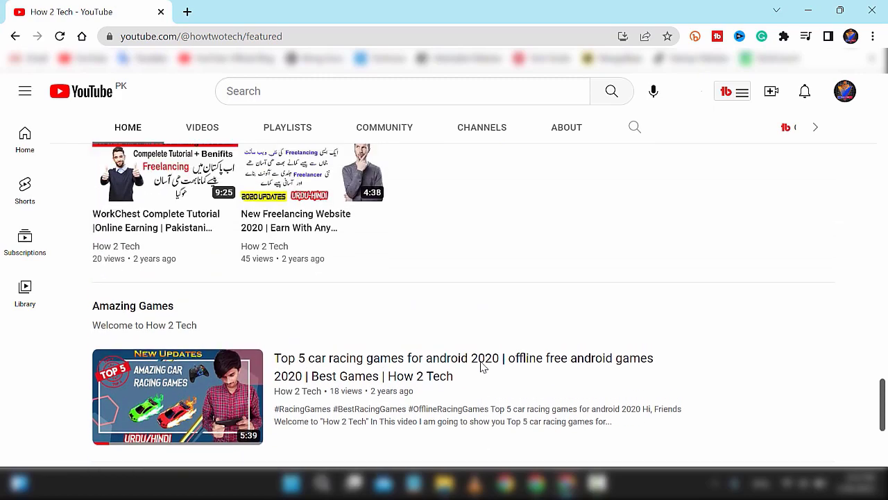
scroll(484, 367, up, 1)
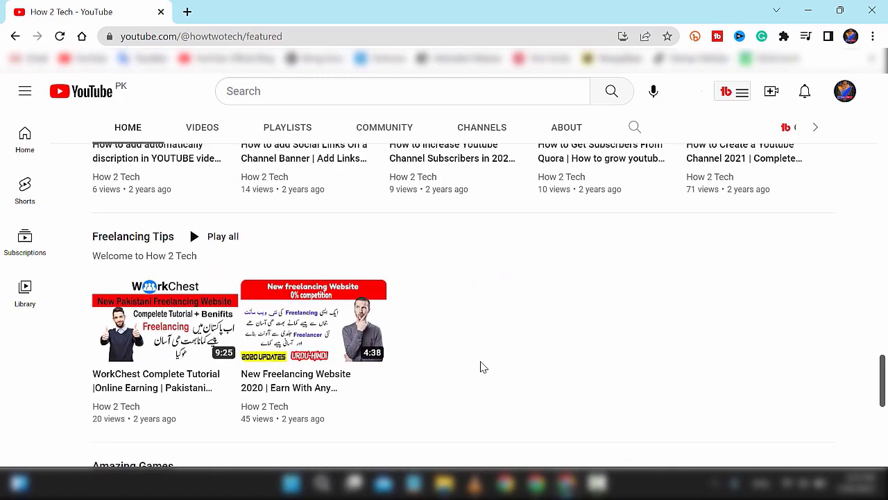
scroll(484, 367, up, 3)
scroll(484, 367, up, 6)
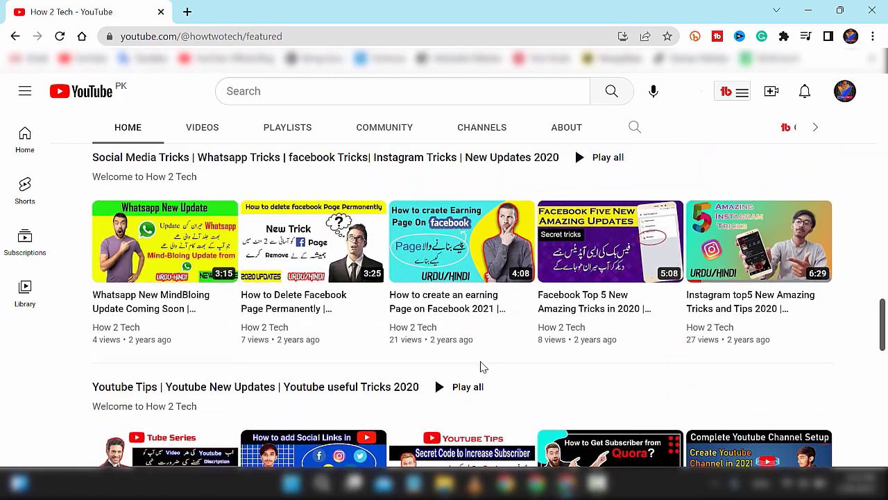
scroll(484, 367, up, 1)
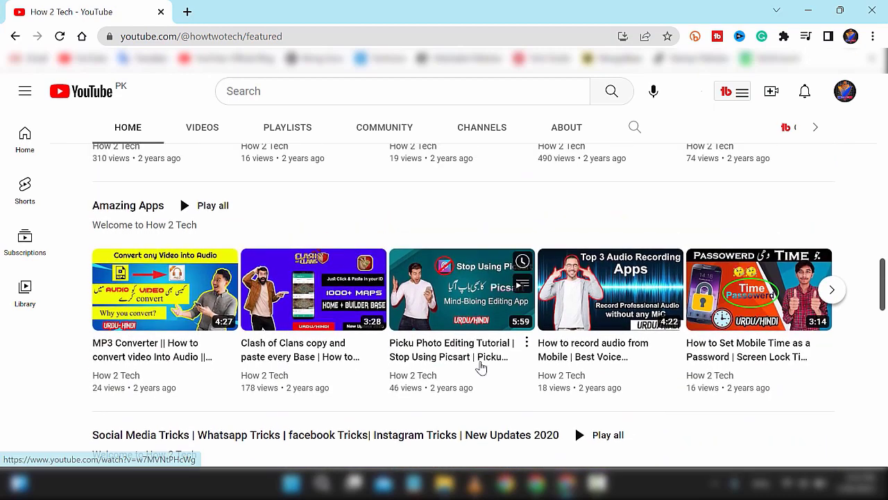
scroll(482, 367, up, 2)
scroll(482, 367, up, 2)
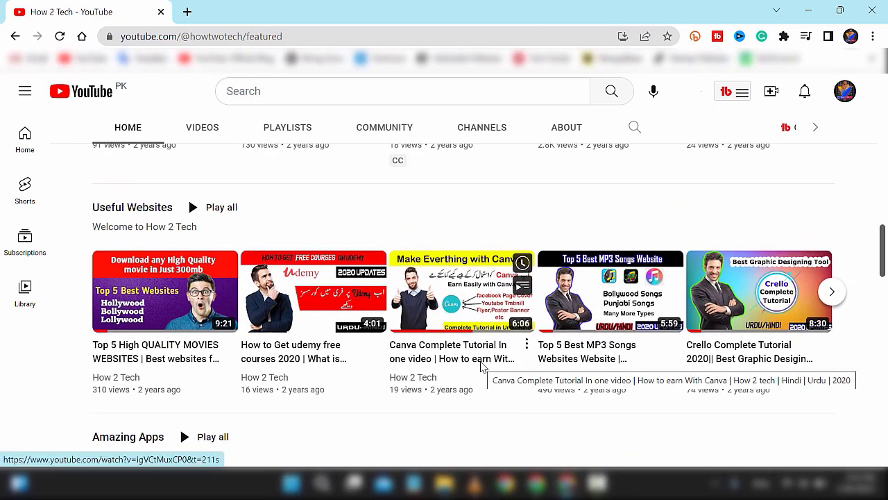
scroll(482, 367, up, 3)
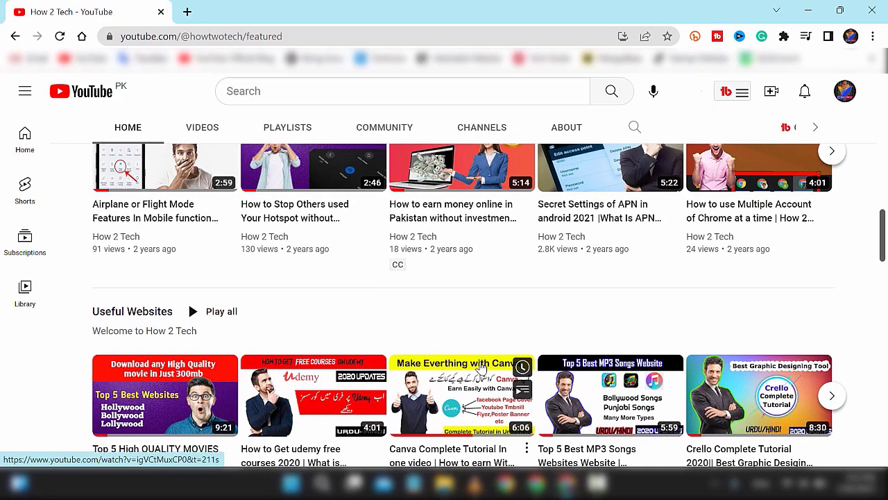
scroll(482, 367, up, 2)
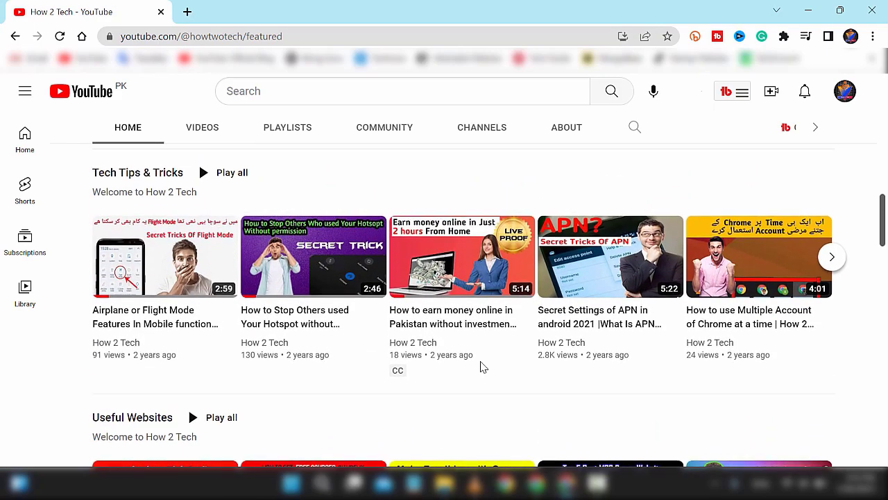
scroll(482, 367, up, 4)
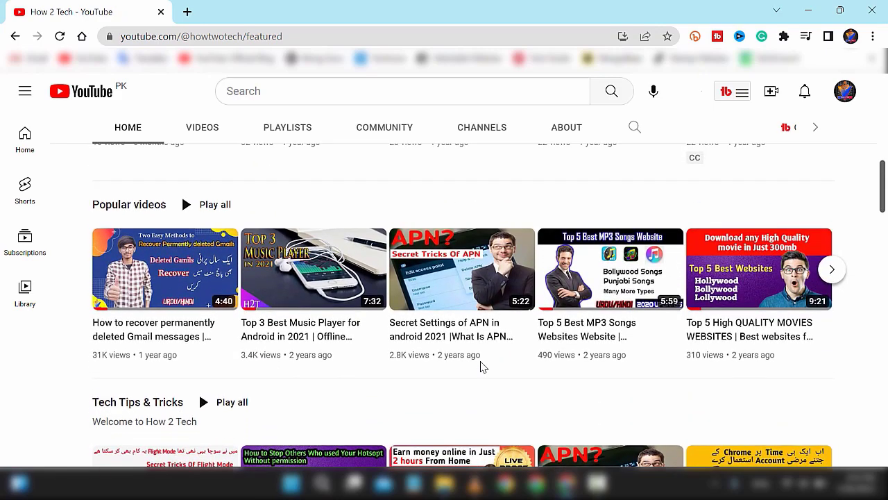
scroll(484, 367, up, 3)
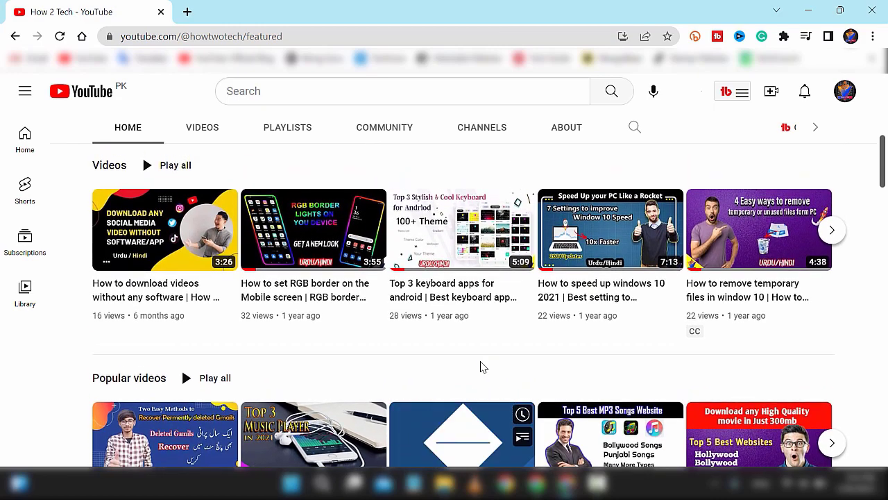
scroll(484, 367, up, 5)
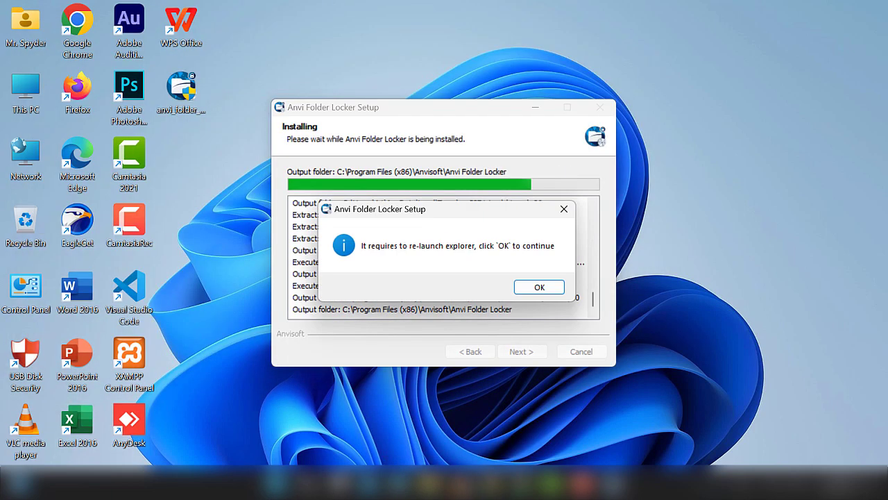
Allow the Explorer re-launch and complete the Anvi Folder Locker installation.
click(541, 292)
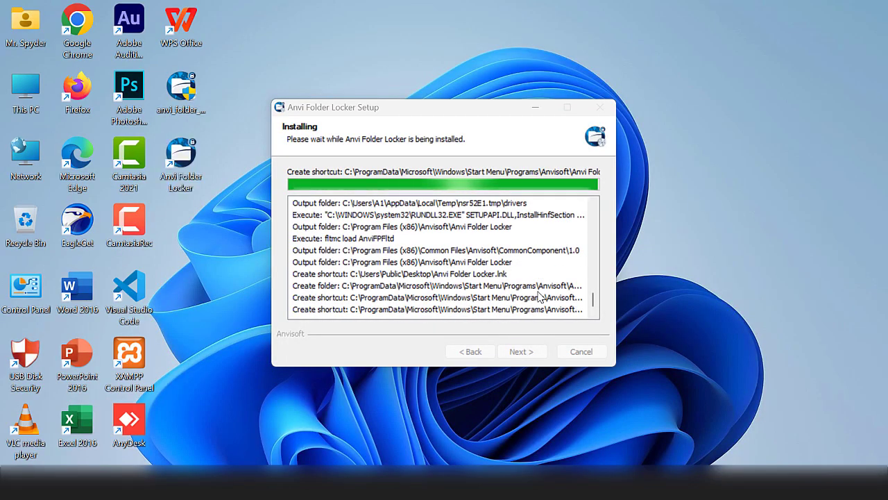
click(528, 357)
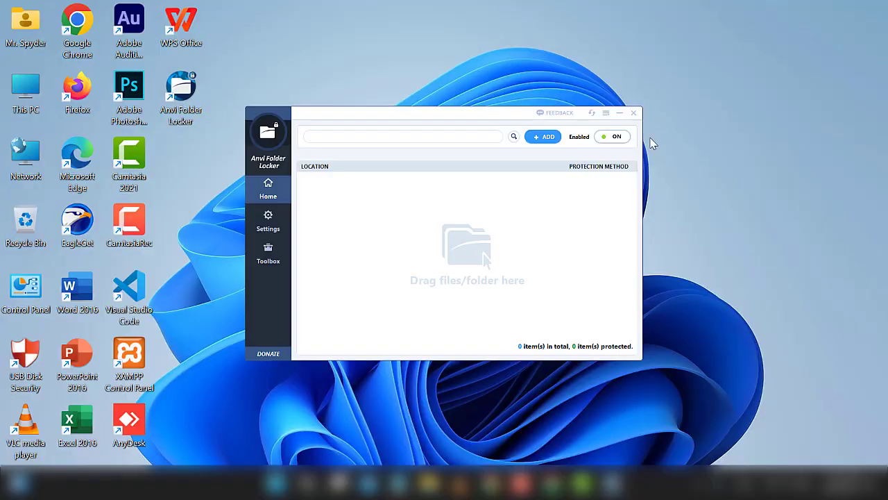
Turn Anvi Folder Locker's protection off and back on.
click(624, 141)
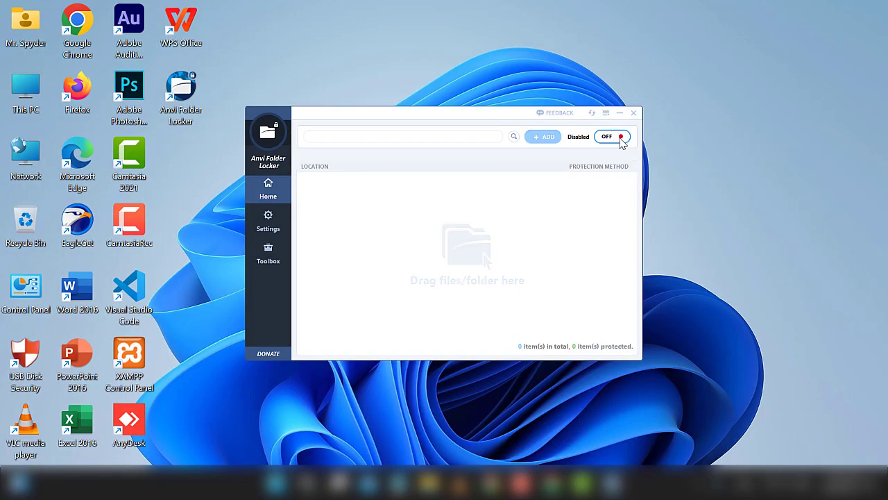
click(622, 138)
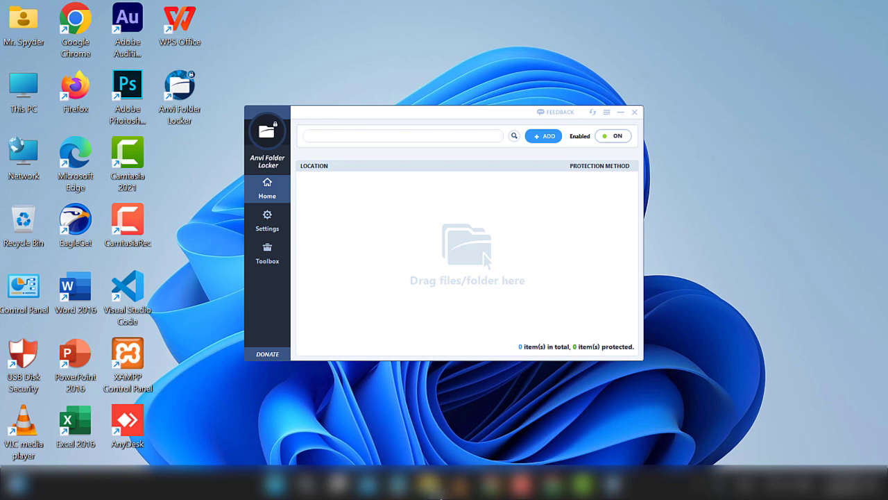
Switch to File Explorer and open Local Disk (D:).
key(super+e)
scroll(70, 347, down, 3)
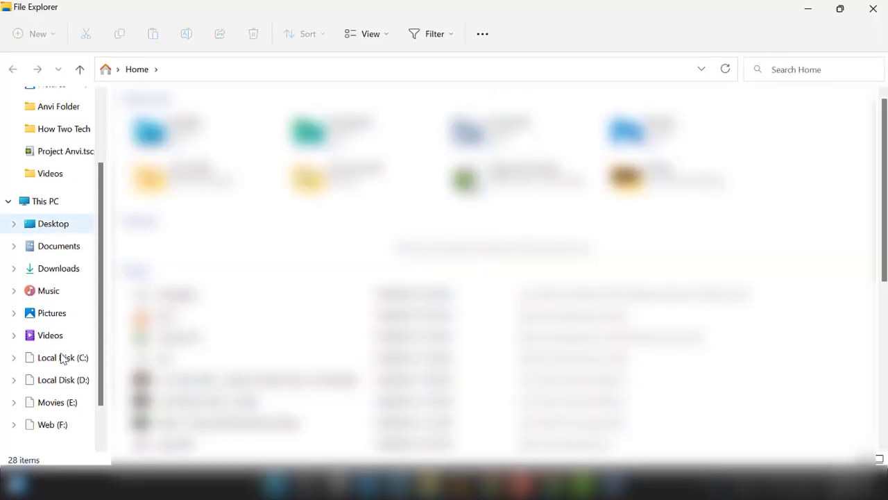
scroll(63, 358, down, 1)
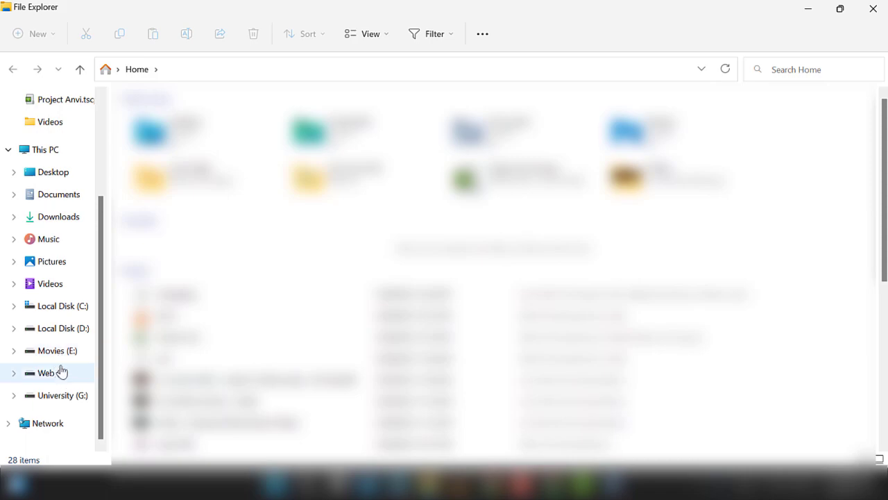
click(61, 330)
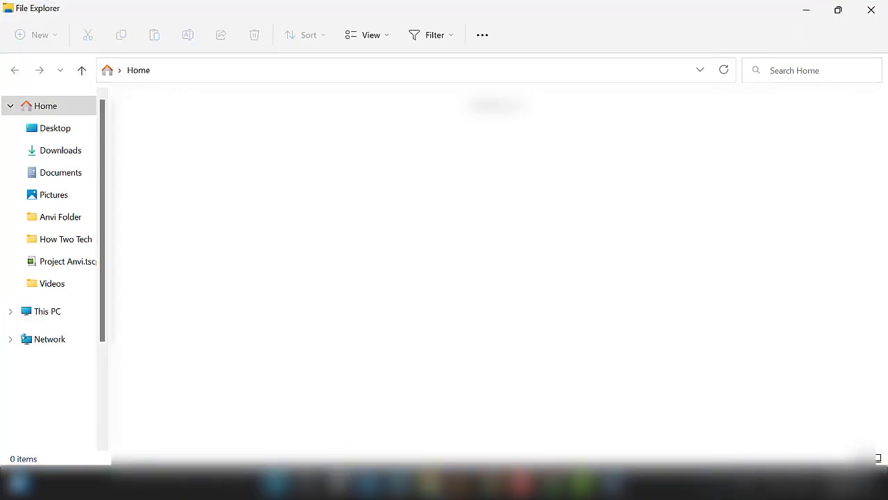
scroll(83, 337, down, 3)
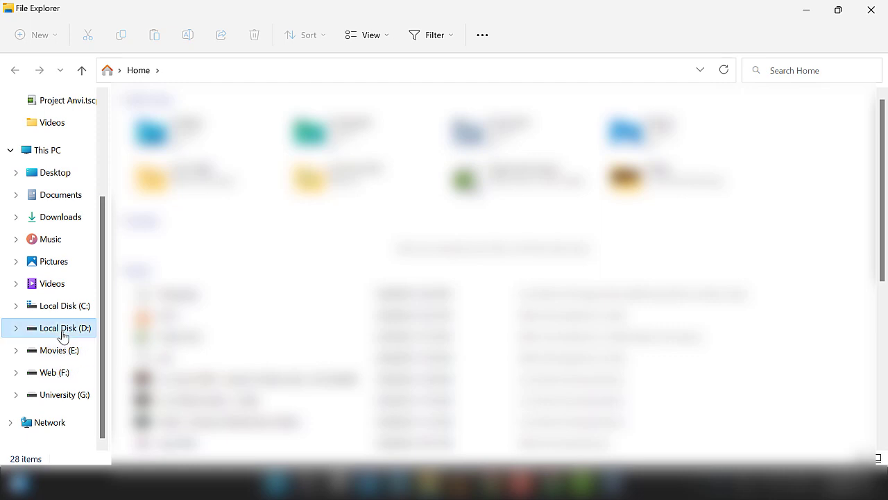
click(61, 330)
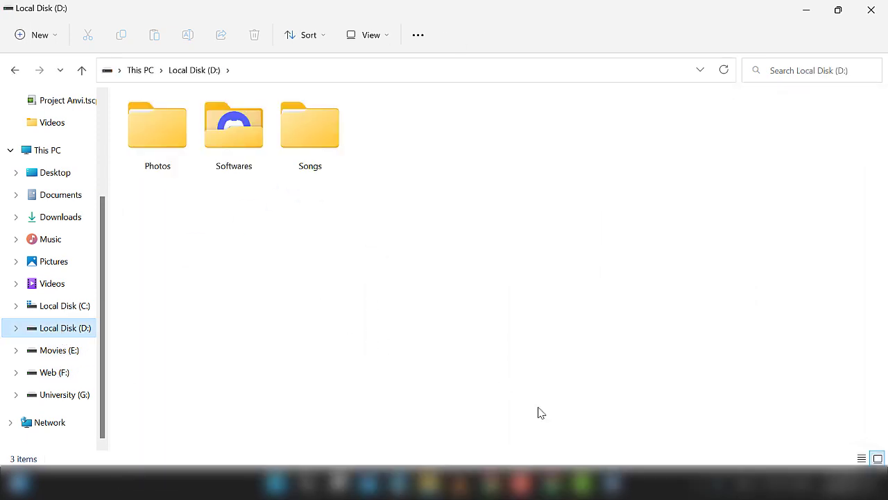
Add the Photos folder from Local Disk (D:) to the protected items in Anvi Folder Locker.
click(145, 131)
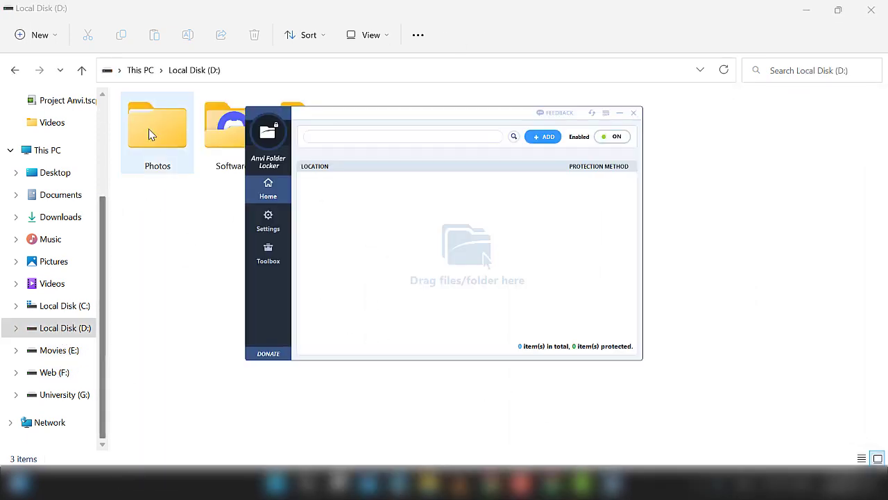
click(326, 253)
drag(324, 253, 366, 256)
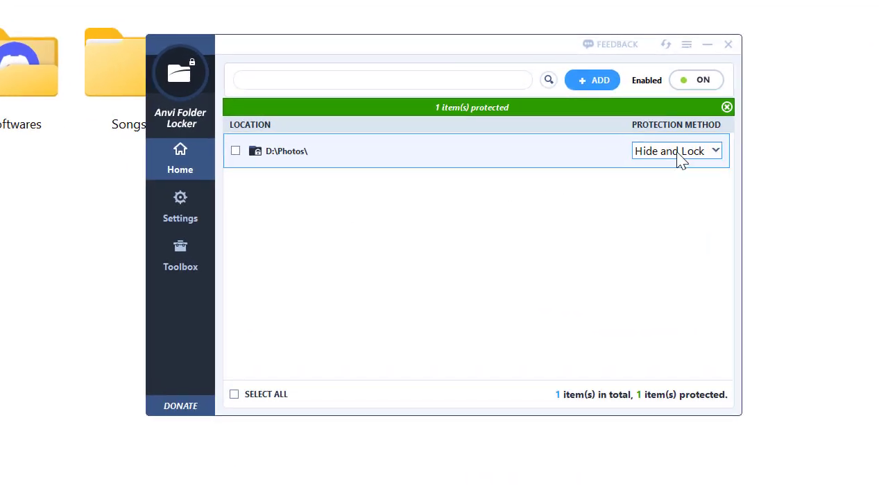
Set the protection method of D:\Photos\ to Hide.
click(601, 185)
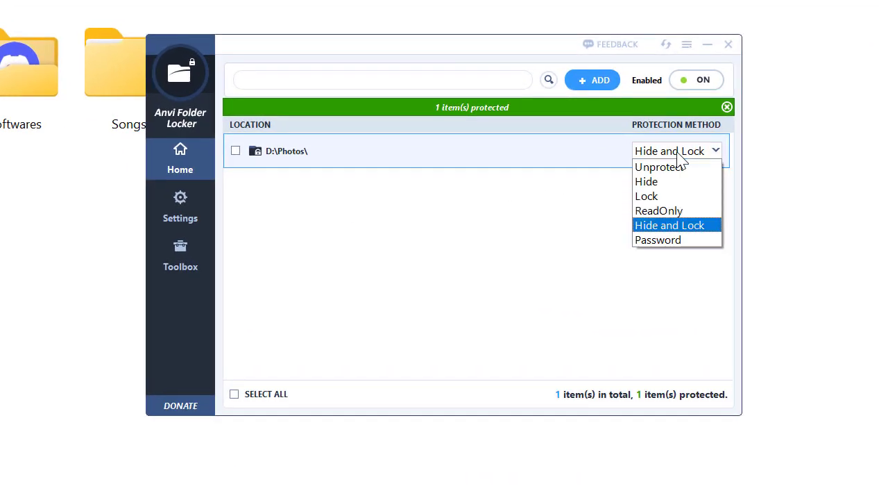
click(680, 189)
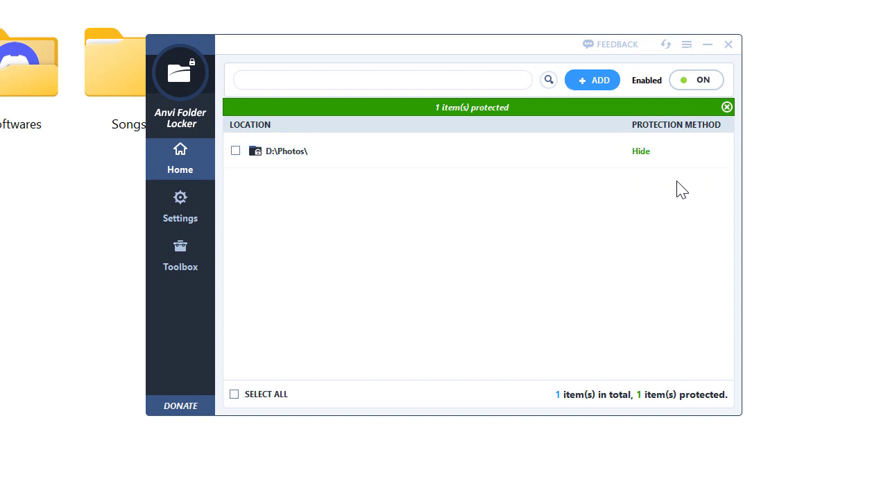
Protect D:\Photos\ with the Password method, using a custom password entered and confirmed in both password fields, plus a password hint.
click(680, 153)
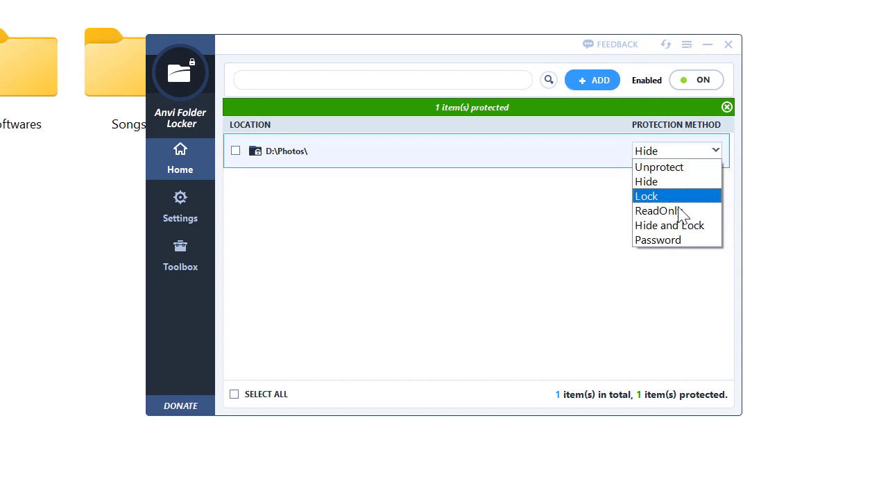
click(674, 249)
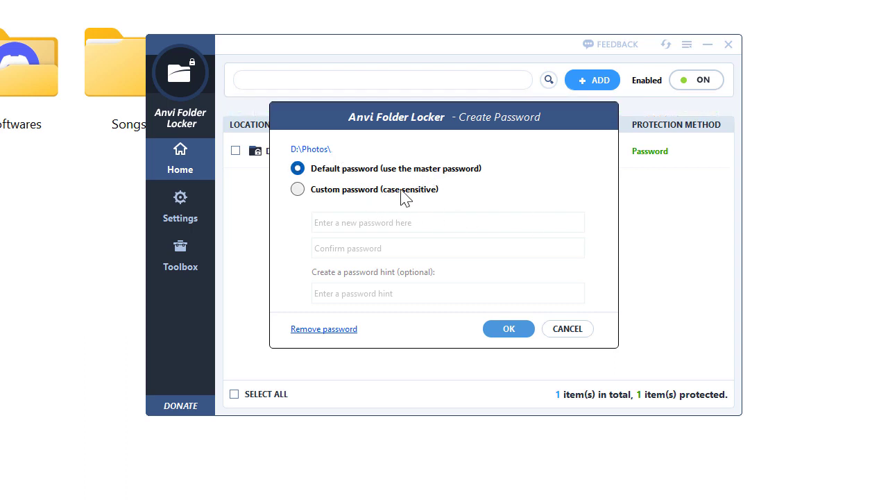
click(358, 191)
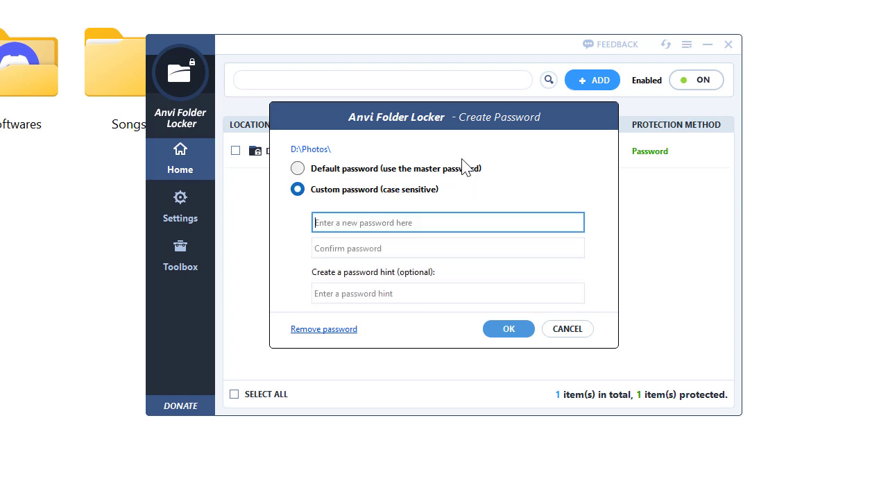
click(383, 249)
text(1)
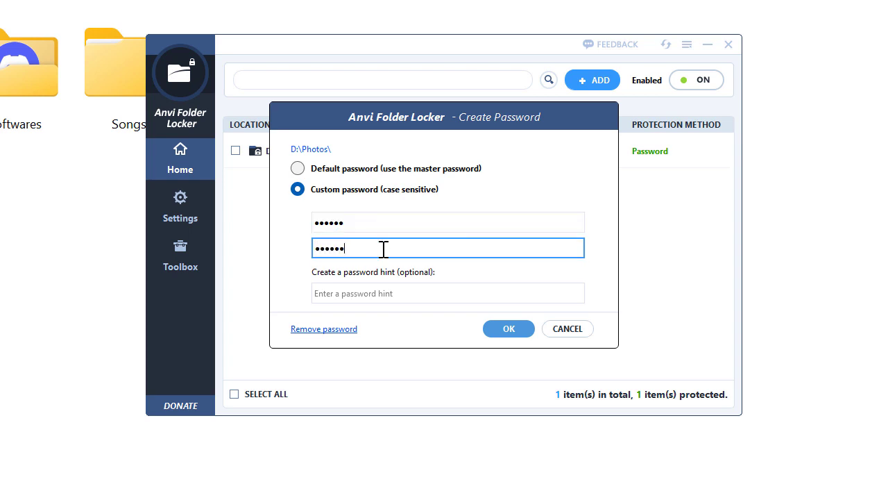
click(387, 293)
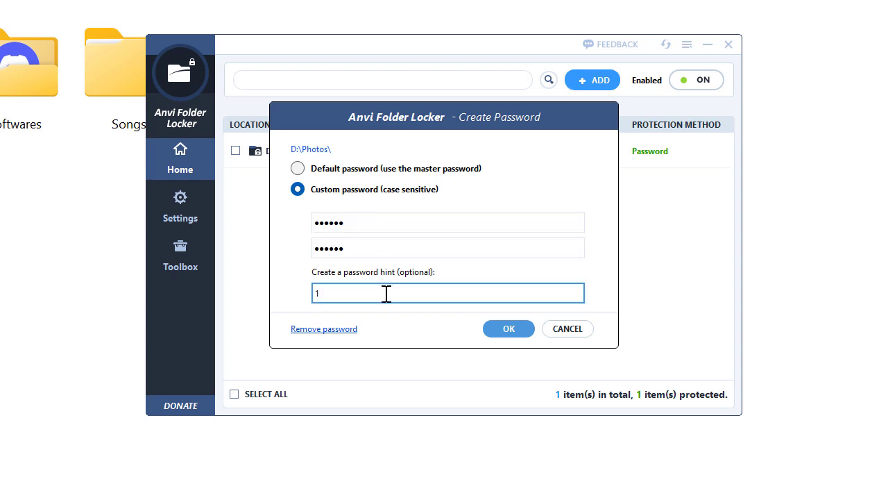
text(1)
click(494, 329)
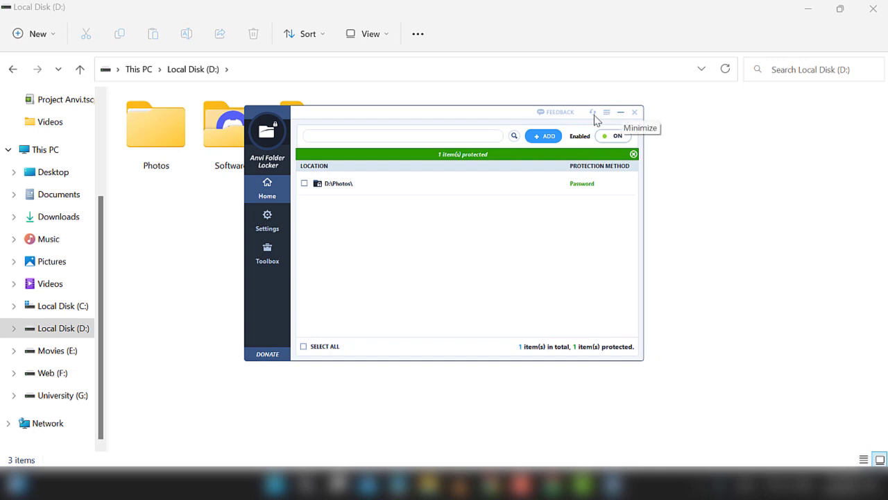
Minimize Anvi Folder Locker and try to open the Photos folder to check its password request, cancelling without a password.
drag(476, 115, 595, 123)
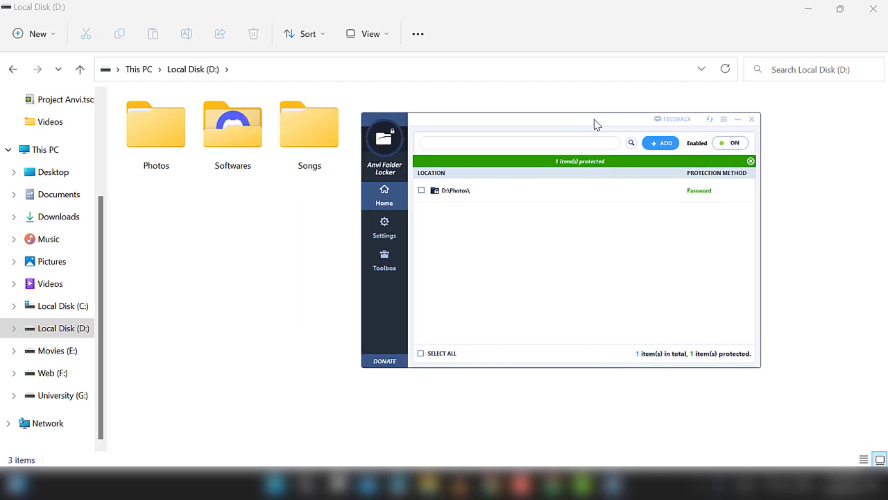
click(737, 120)
double_click(174, 149)
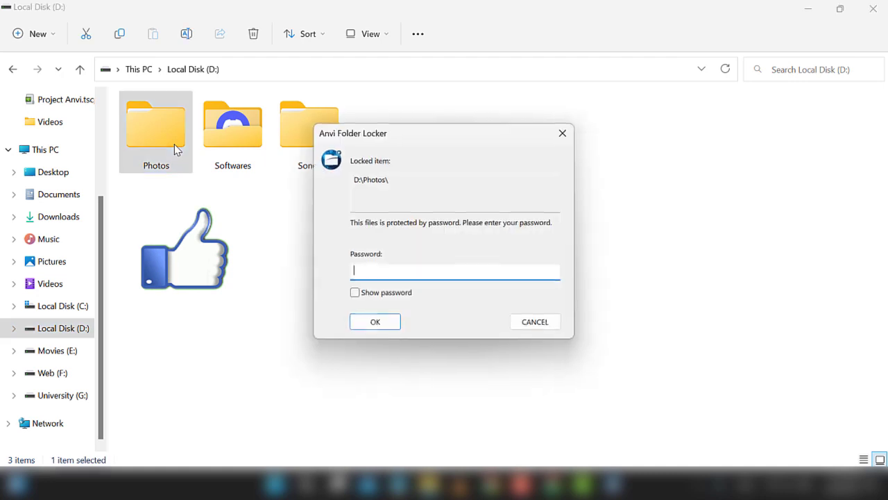
click(534, 323)
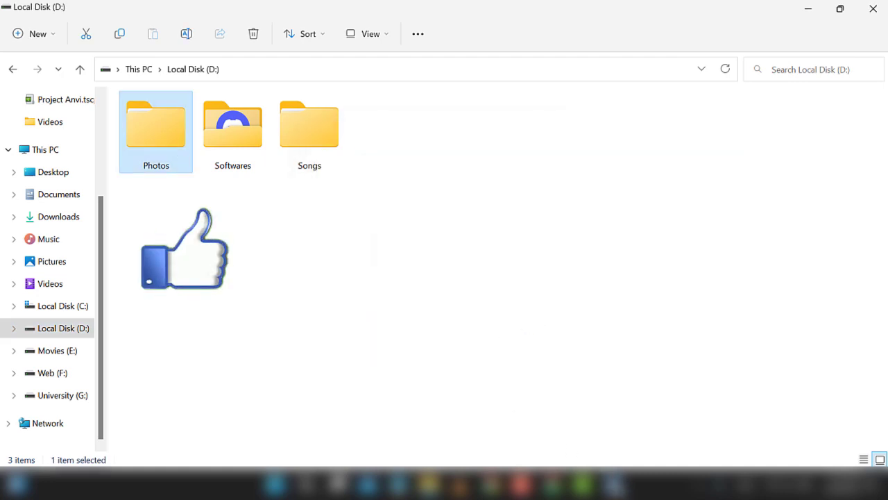
Switch back to Anvi Folder Locker, add the Softwares folder from Local Disk (D:) and set its protection method to Lock.
click(619, 486)
drag(257, 166, 488, 273)
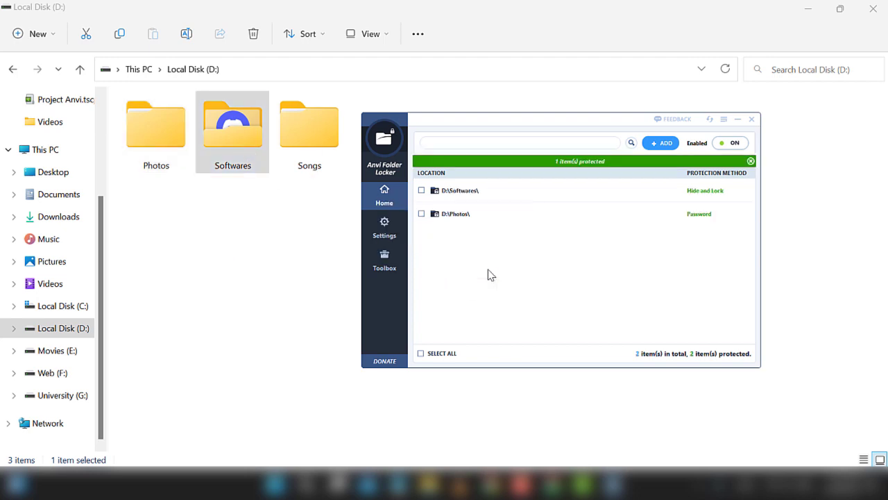
click(705, 193)
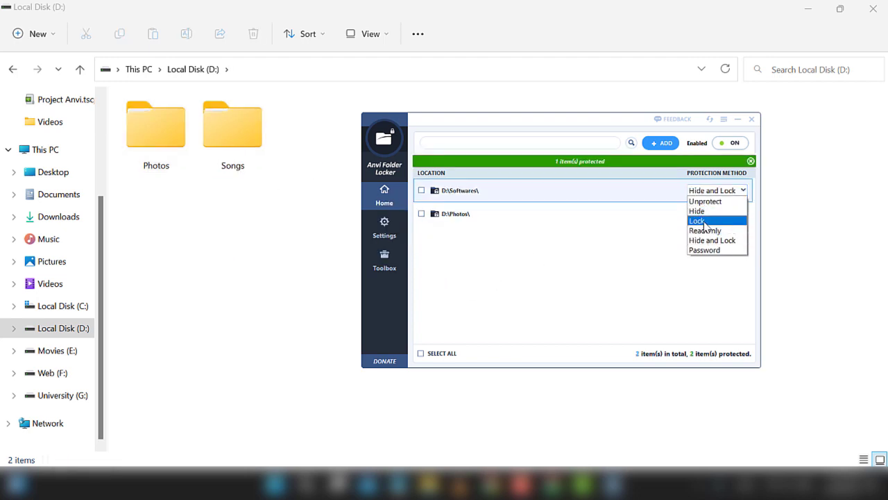
click(704, 220)
Set the protection method of D:\Softwares\ to Hide.
click(705, 192)
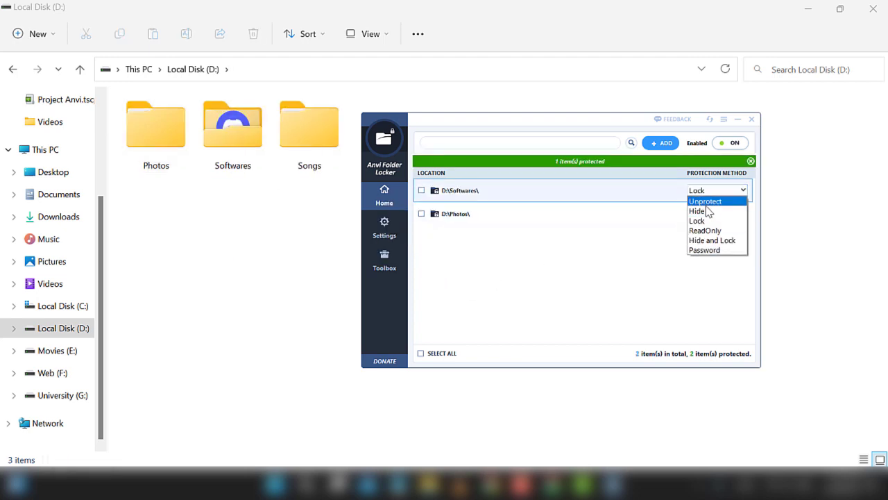
click(705, 211)
click(388, 202)
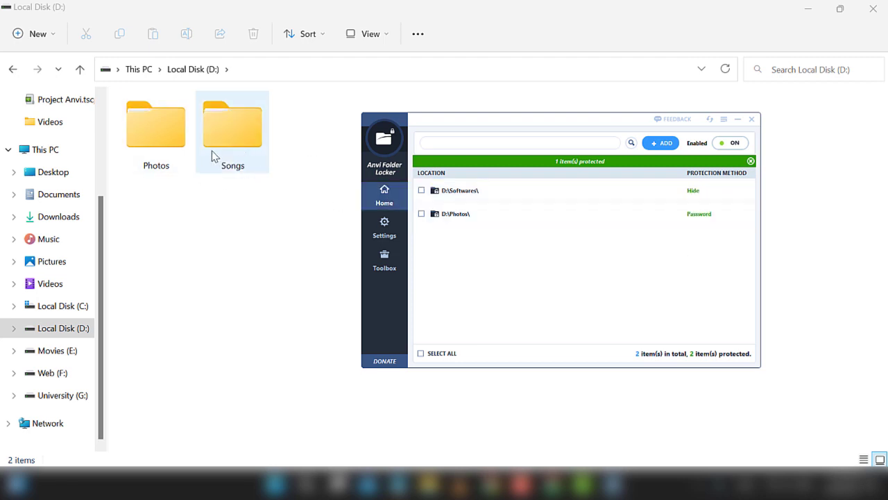
Set the protection method of D:\Softwares\ to Unprotect.
click(698, 194)
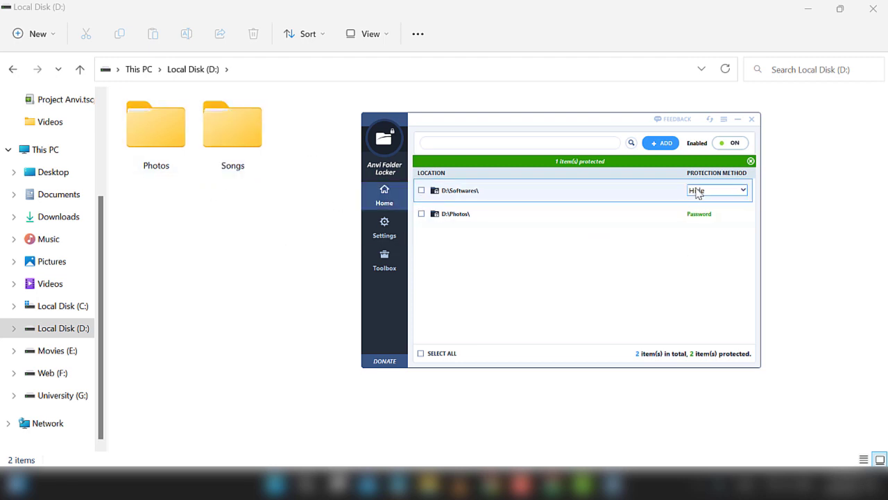
click(707, 197)
click(705, 201)
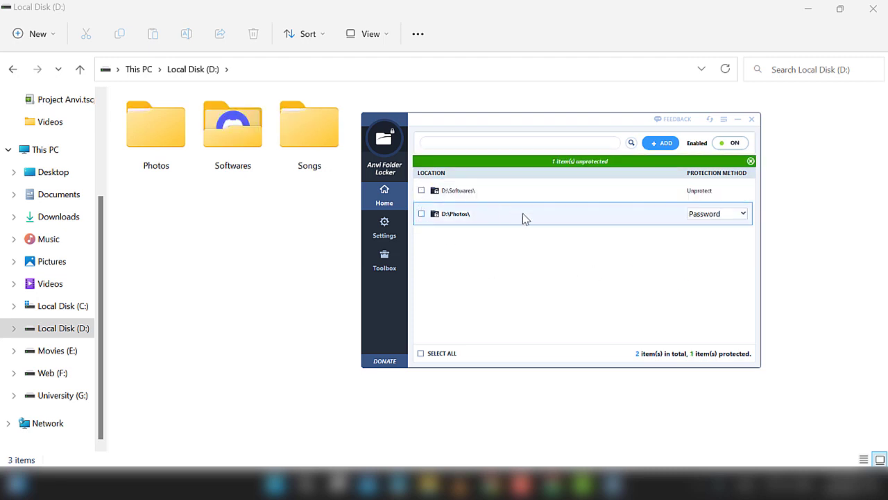
Remove D:\Softwares\ from the list of items in Anvi Folder Locker.
click(690, 192)
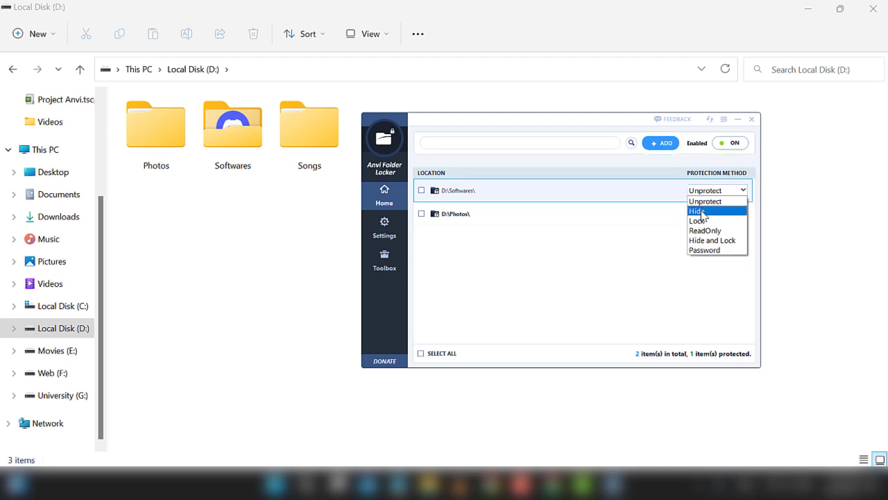
click(614, 243)
click(422, 191)
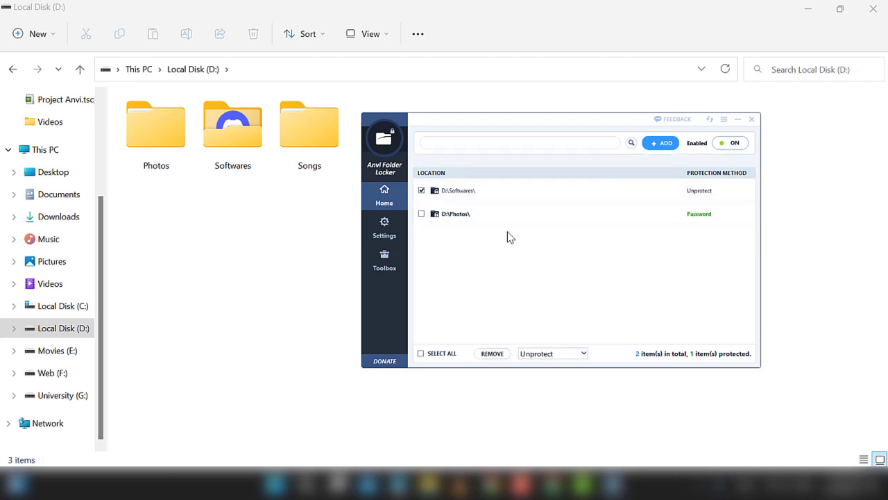
click(491, 353)
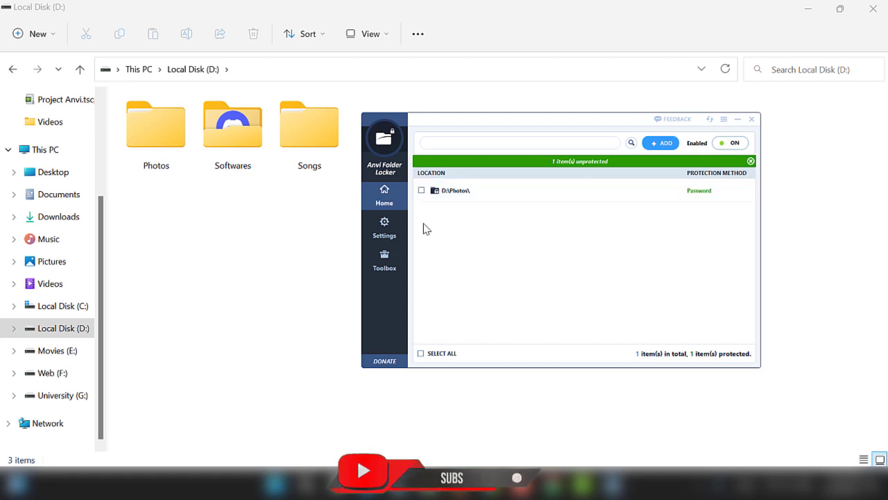
Review the master password, language, shell extension and protection method options in the settings, and return to the list of protected items.
click(391, 234)
click(607, 167)
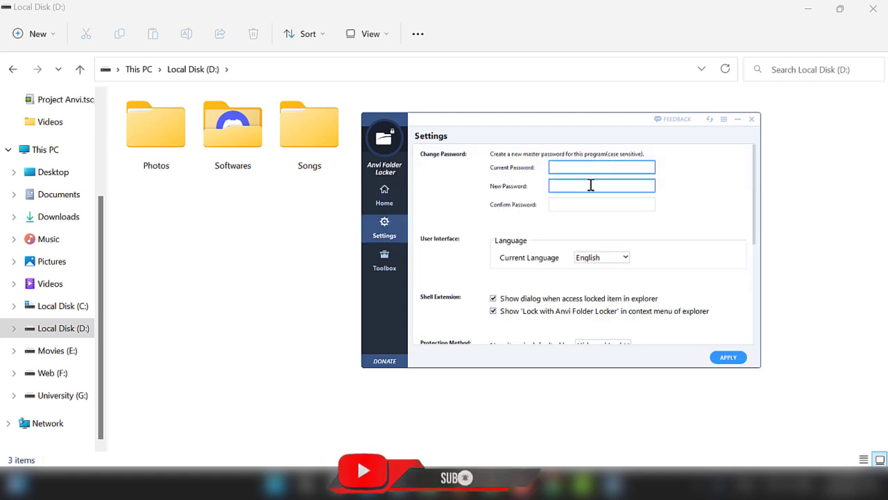
click(595, 257)
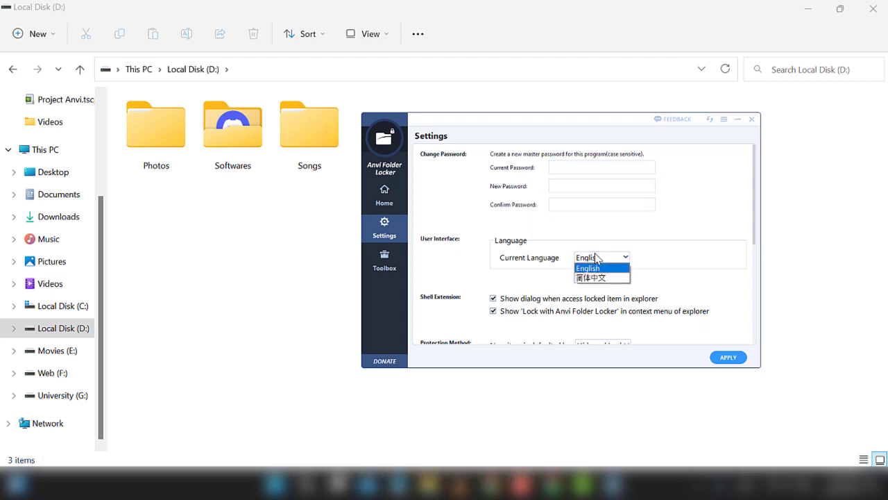
click(596, 258)
scroll(638, 264, down, 2)
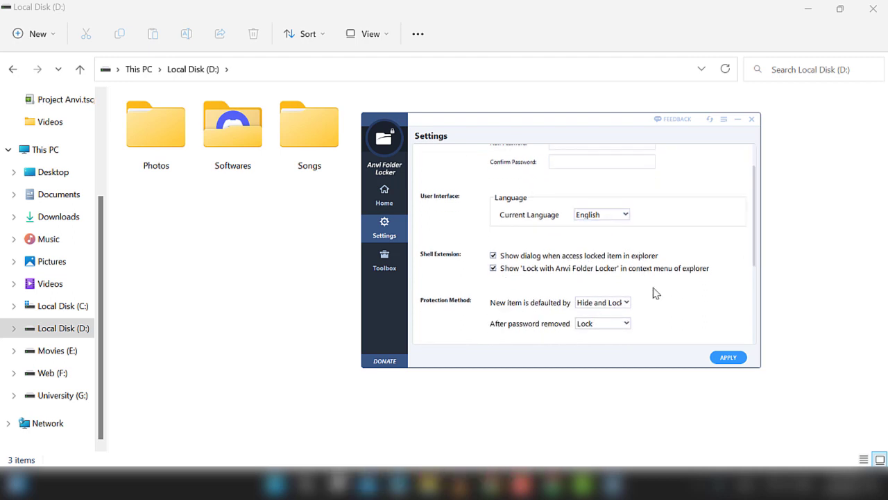
scroll(670, 306, up, 2)
click(385, 196)
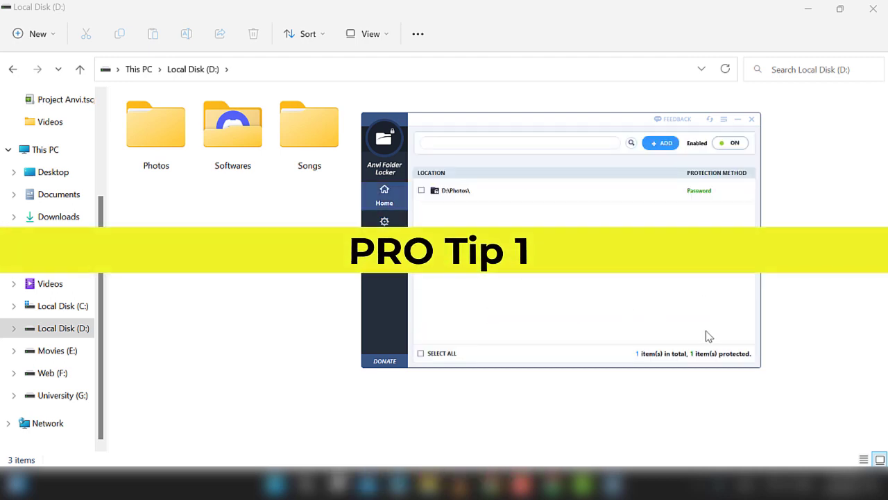
click(737, 120)
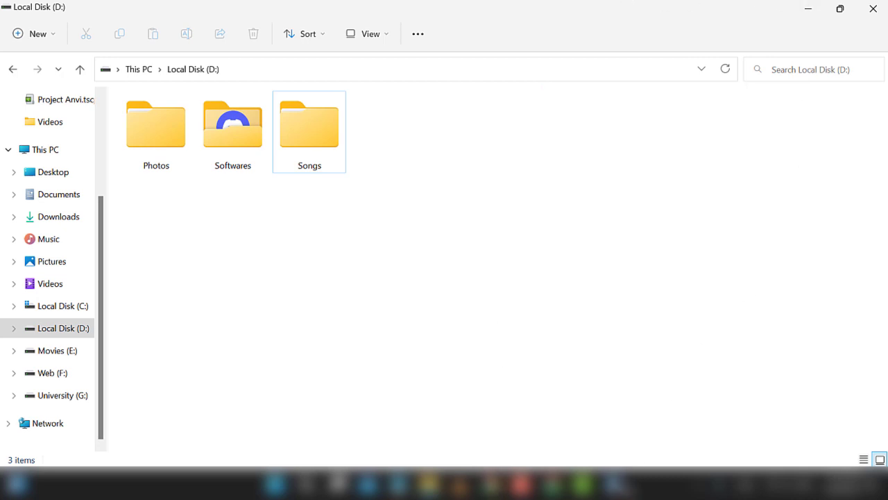
click(618, 484)
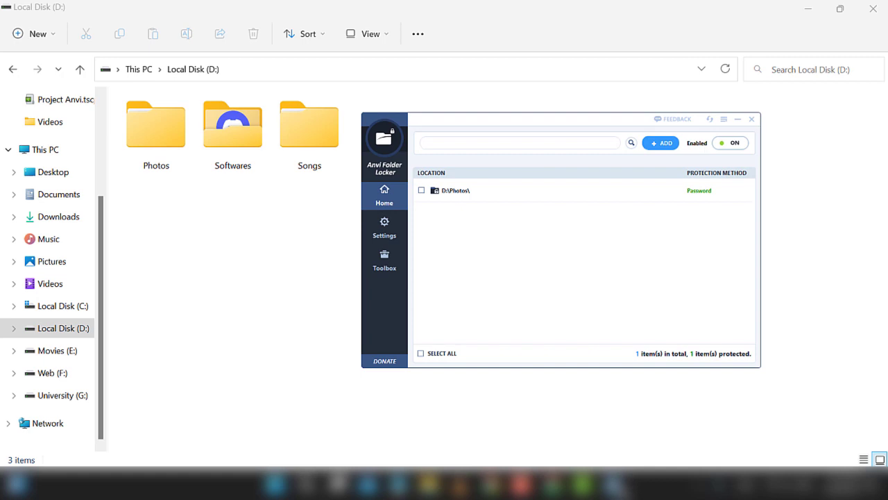
click(402, 233)
click(408, 199)
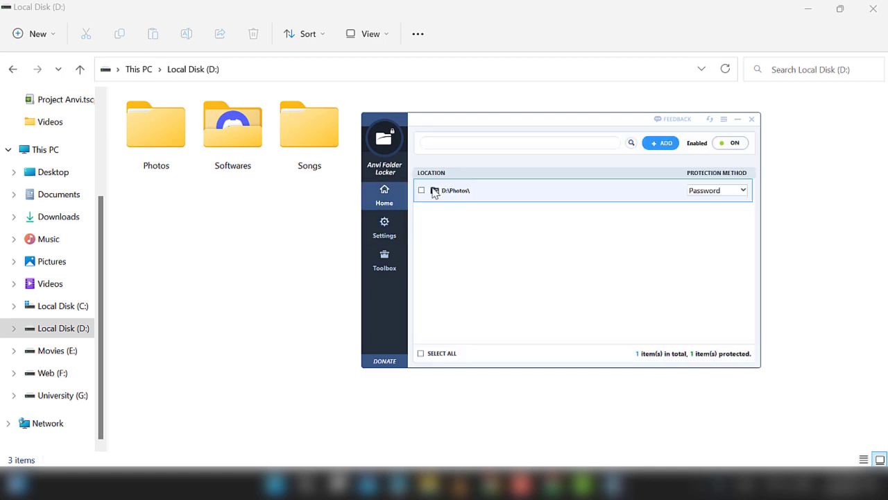
click(421, 191)
click(421, 190)
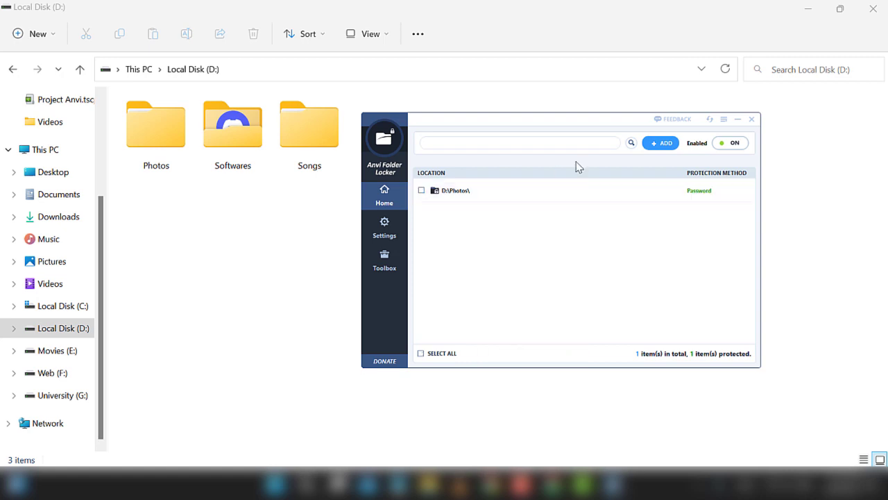
Close Anvi Folder Locker and the File Explorer window.
click(752, 120)
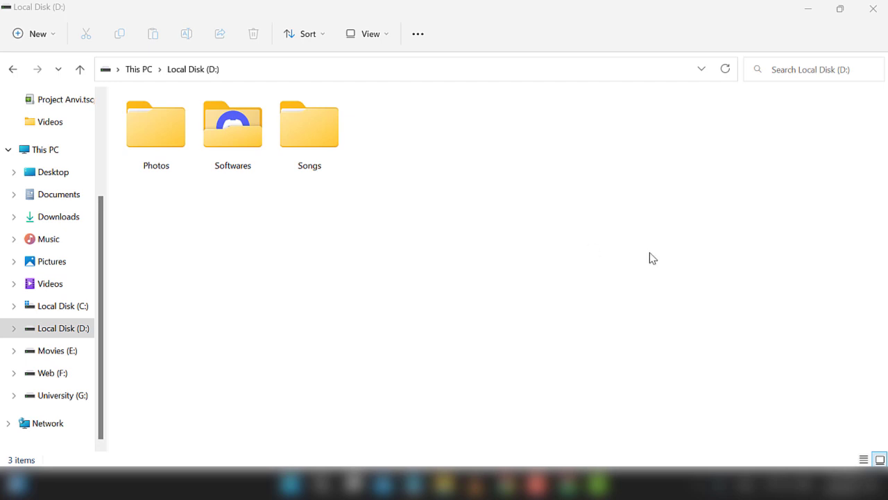
click(873, 8)
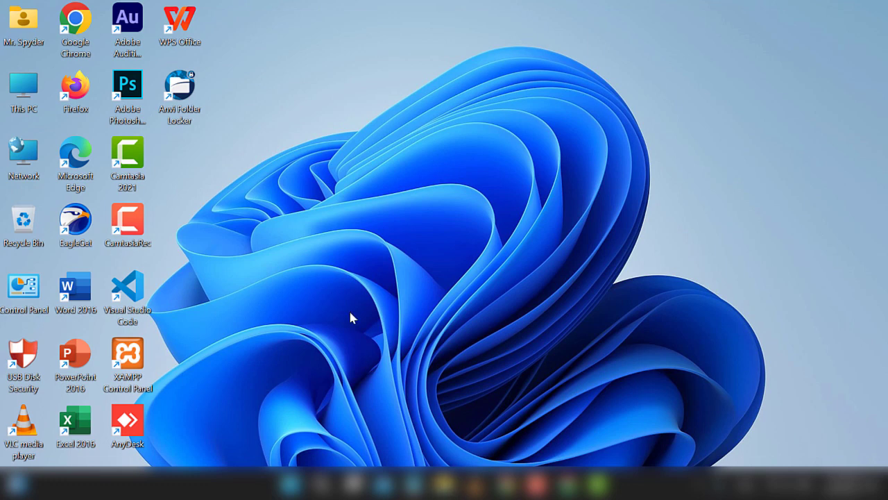
Open the Photos folder on Local Disk (D:) in File Explorer by entering the folder password, and restore its protection when leaving.
key(super+e)
scroll(28, 410, down, 3)
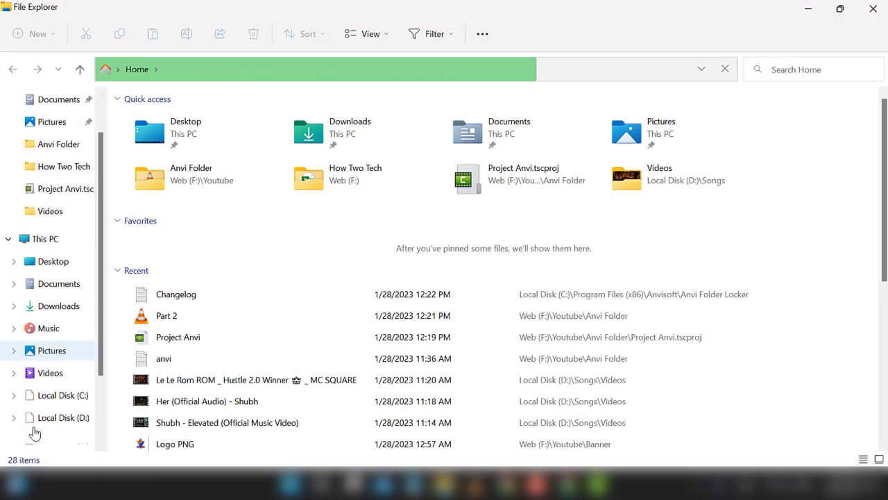
click(59, 349)
click(64, 328)
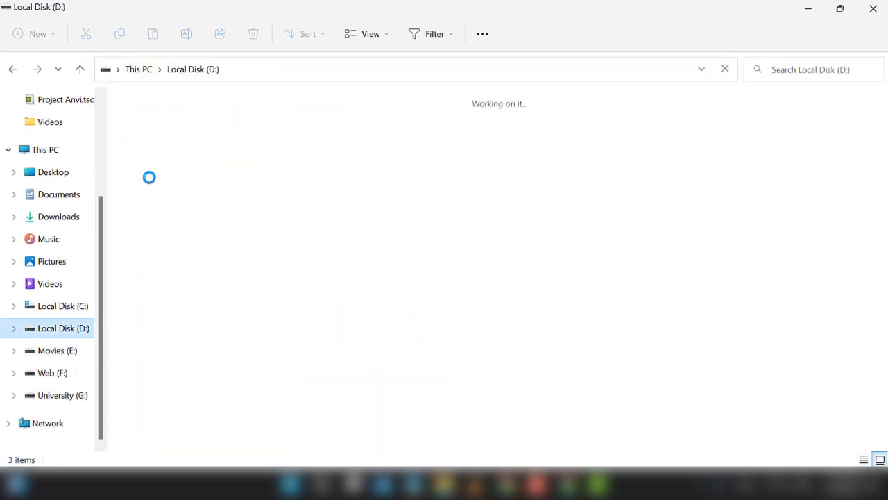
double_click(153, 129)
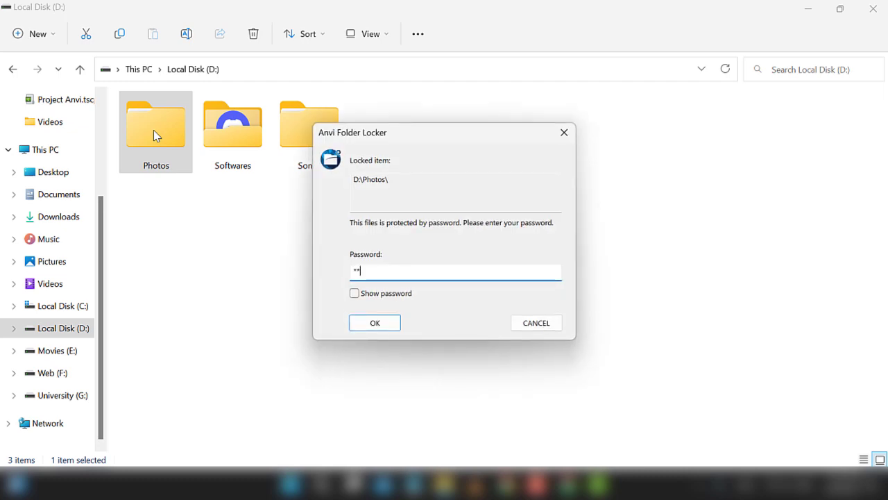
key(Return)
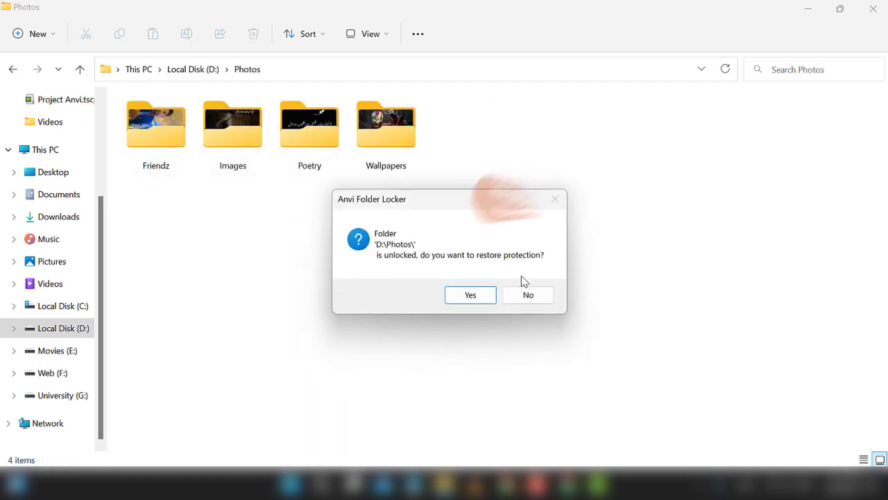
click(479, 300)
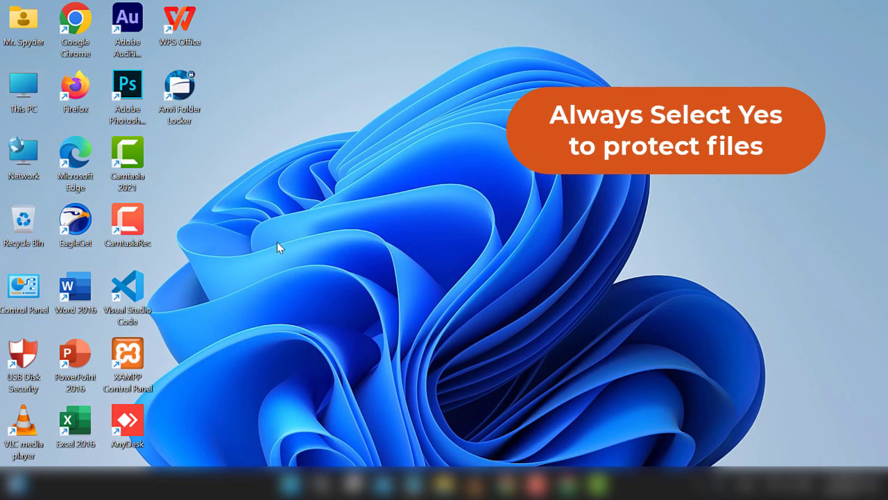
Try to open the Photos folder on Local Disk (D:) again to check its protection, cancel the password request and close File Explorer.
key(super+e)
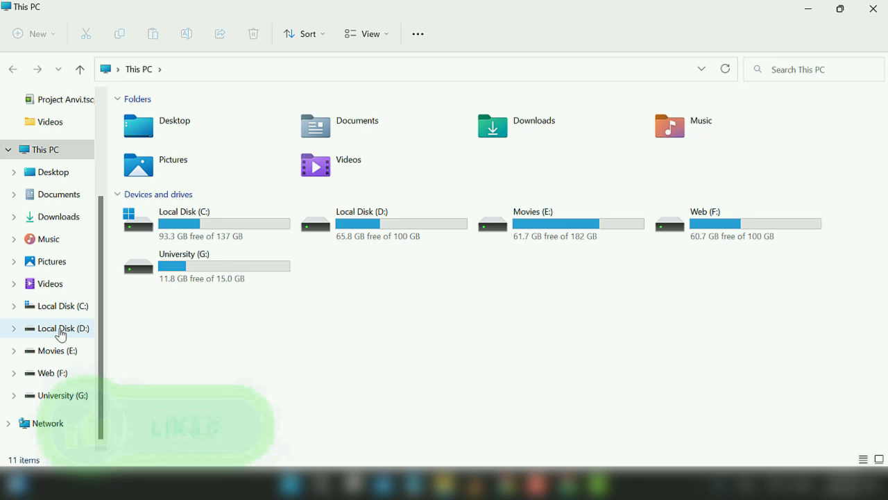
click(59, 327)
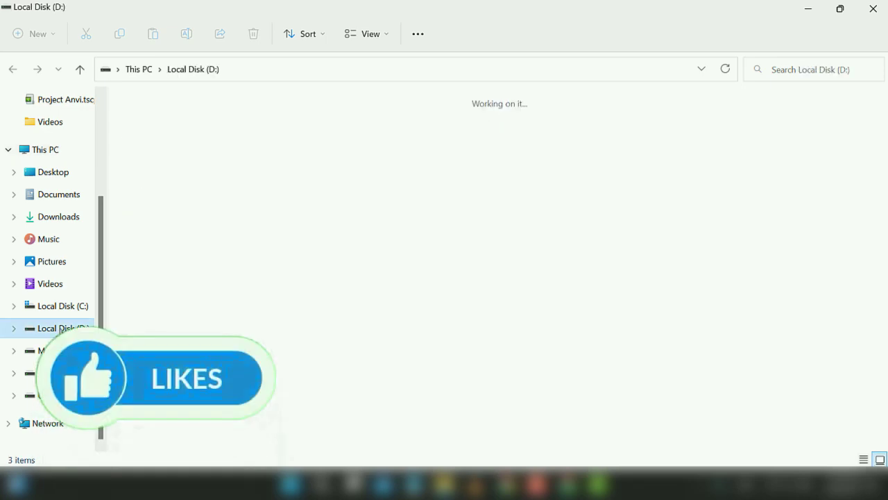
double_click(160, 135)
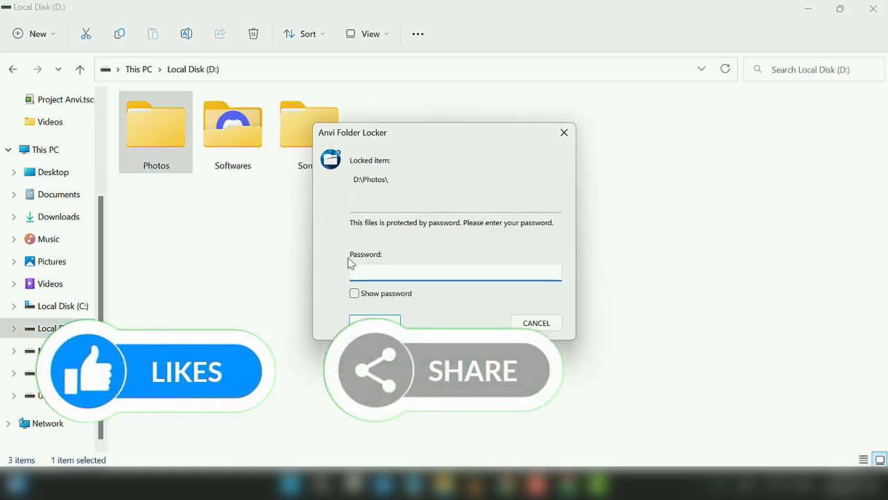
click(536, 323)
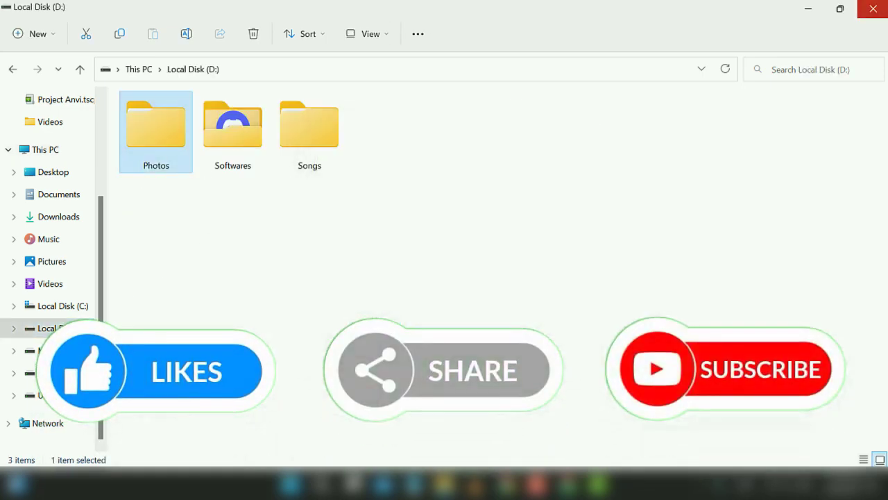
click(873, 8)
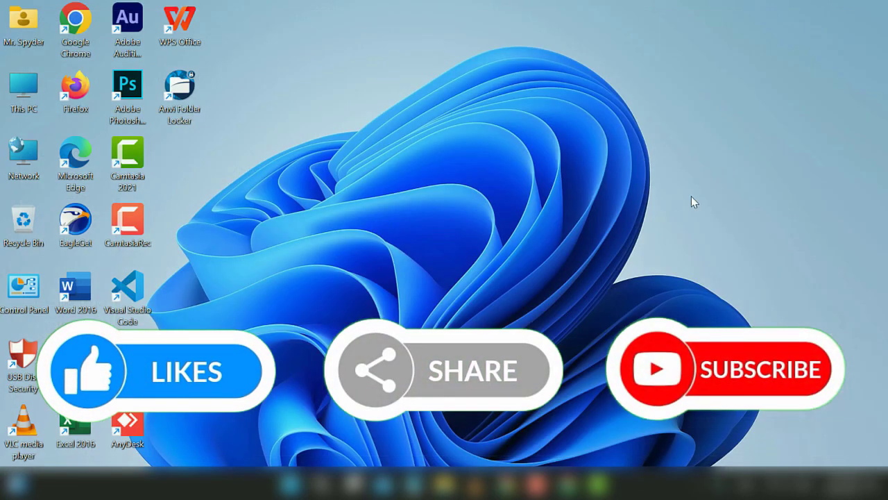
right_click(431, 145)
click(485, 199)
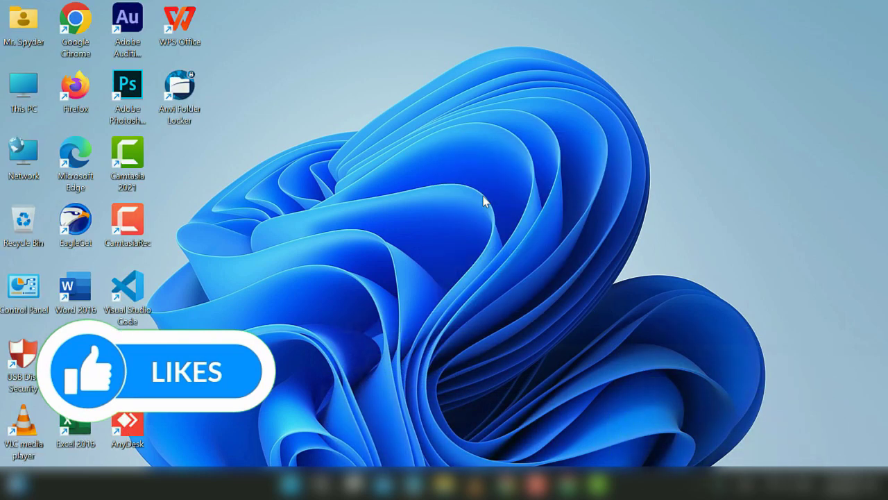